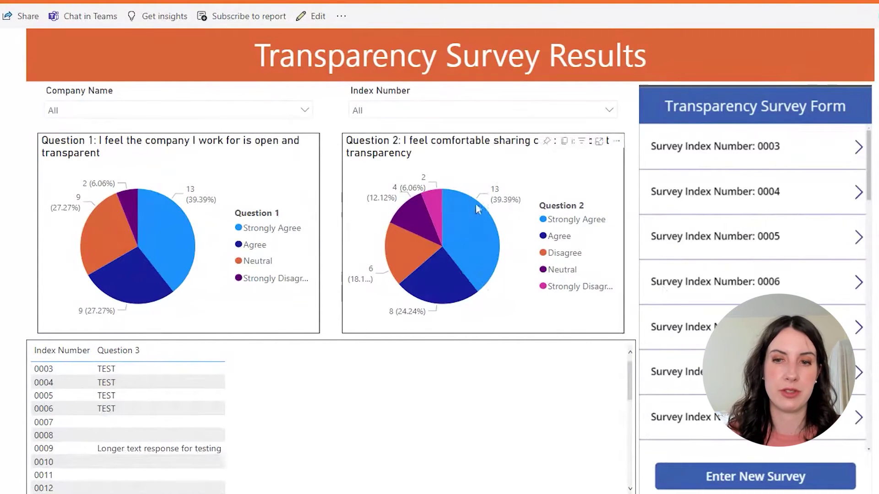
Toggle the Question 2 Strongly Disagree cross-filter, then bring up the app's Enter New Survey form
{"action": "left_click", "coordinate": [440, 203]}
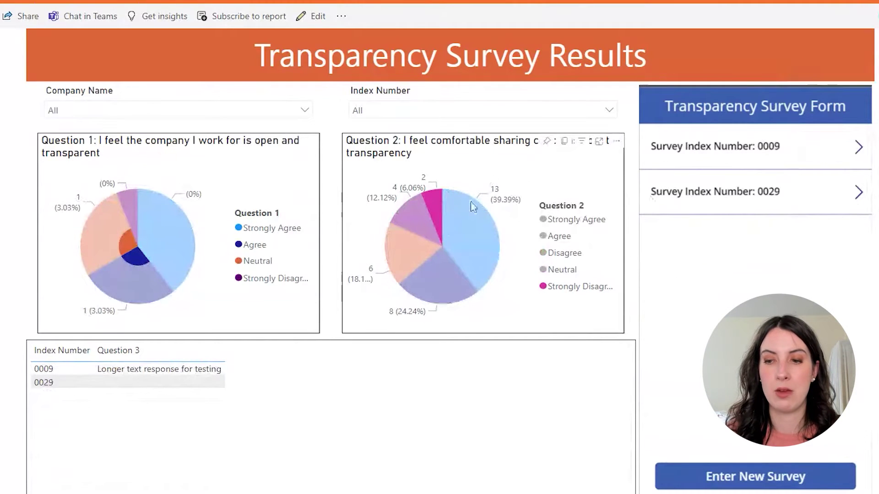
{"action": "left_click", "coordinate": [440, 212]}
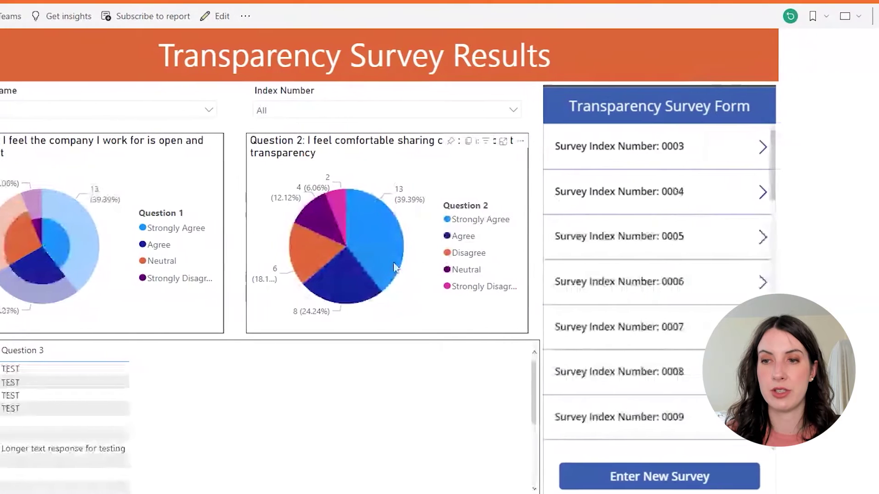
{"action": "left_click", "coordinate": [753, 476]}
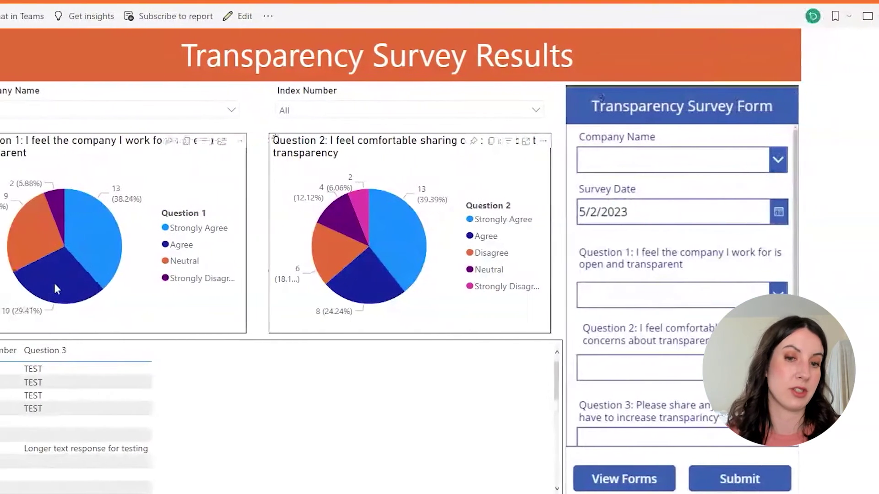
{"action": "mouse_move", "coordinate": [106, 298]}
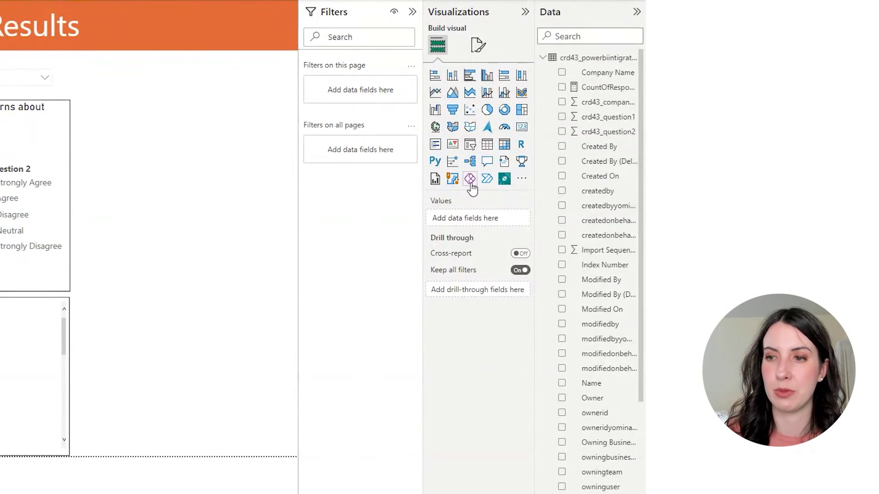
Add a Power Apps visual fed by the Index Number field, embedding the PowerBIIntegrationDemoBlank app
{"action": "left_click", "coordinate": [470, 179]}
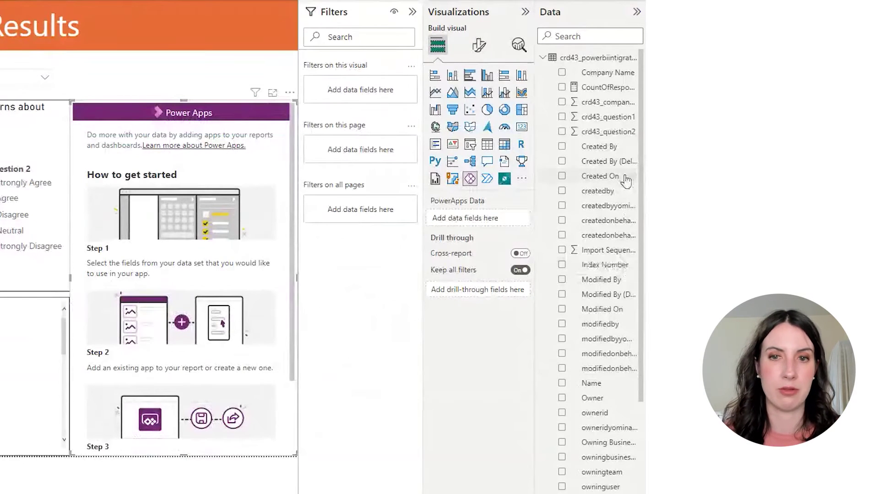
{"action": "left_click", "coordinate": [612, 36]}
{"action": "type", "text": "Inde"}
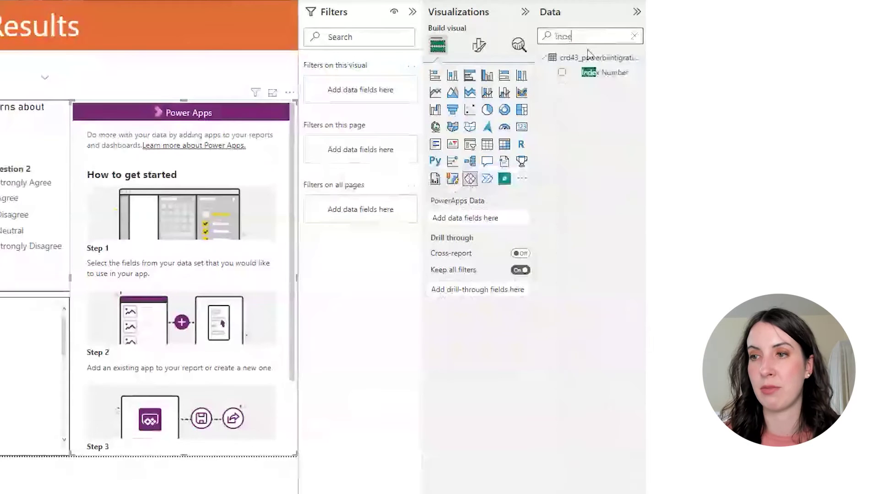
{"action": "left_click_drag", "start_coordinate": [602, 72], "coordinate": [494, 217]}
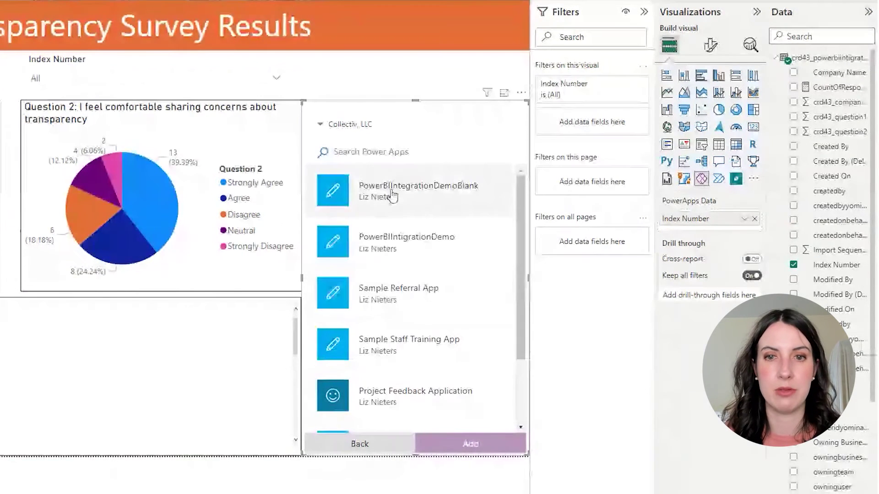
{"action": "left_click", "coordinate": [463, 190]}
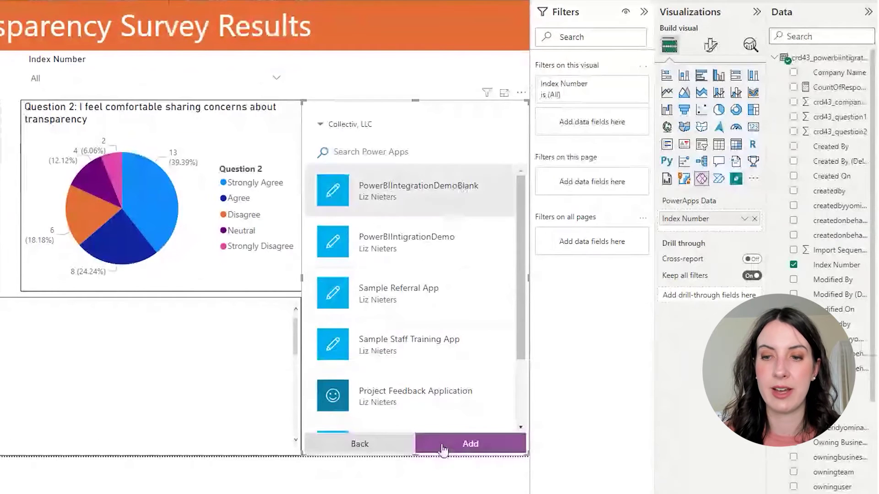
{"action": "left_click", "coordinate": [471, 445]}
{"action": "left_click", "coordinate": [369, 344]}
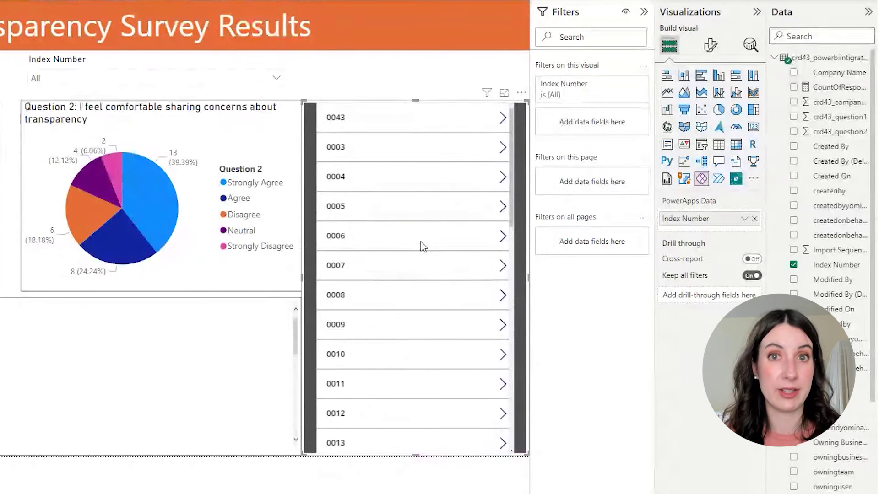
{"action": "left_click", "coordinate": [415, 91]}
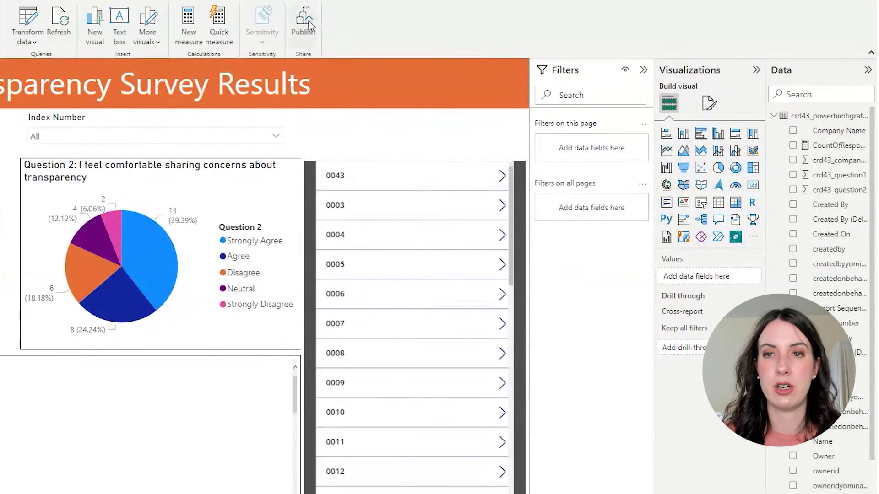
Publish the PowerBIIntigrationDemo2 report and test the Strongly Disagree cross-filter online
{"action": "left_click", "coordinate": [307, 26]}
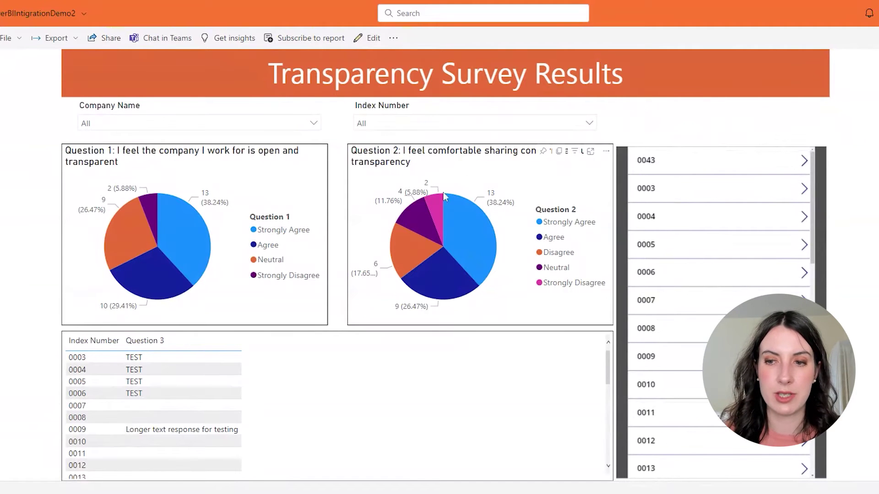
{"action": "left_click", "coordinate": [443, 221]}
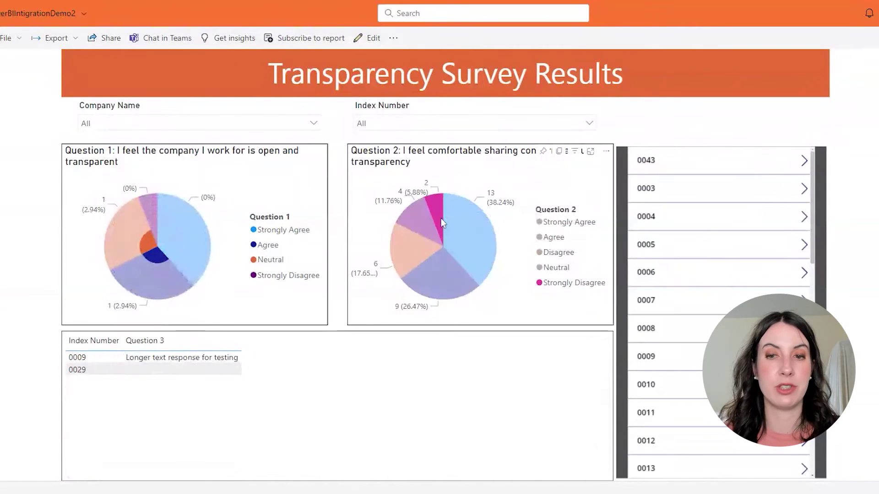
{"action": "left_click", "coordinate": [441, 218]}
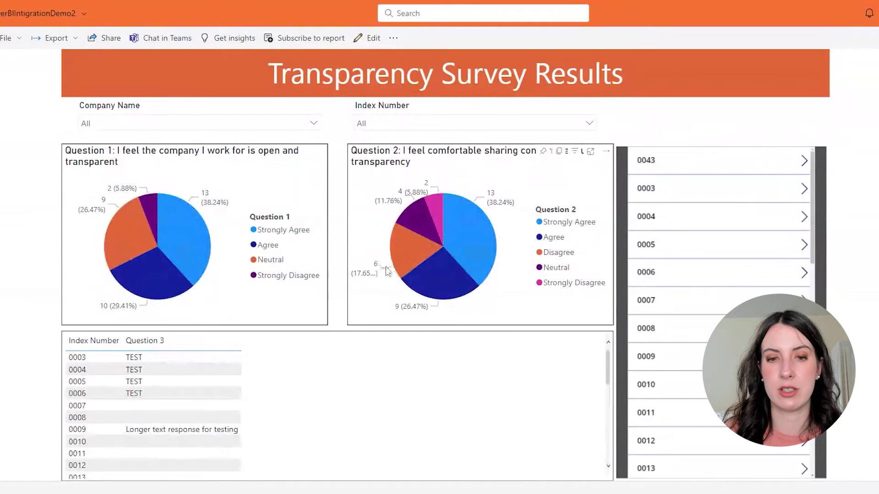
Toggle the Question 1 Strongly Agree and Question 2 Agree slices to test cross-filtering
{"action": "left_click", "coordinate": [171, 227]}
{"action": "left_click", "coordinate": [171, 232]}
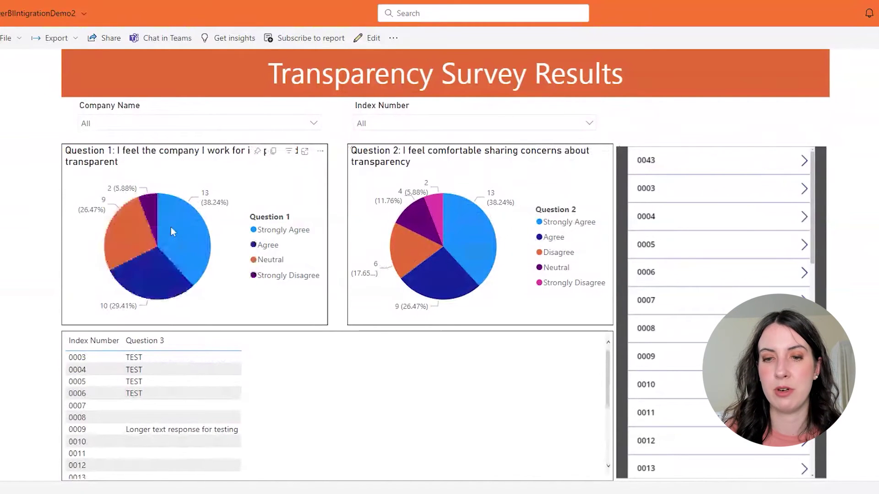
{"action": "left_click", "coordinate": [444, 293]}
{"action": "left_click", "coordinate": [444, 293]}
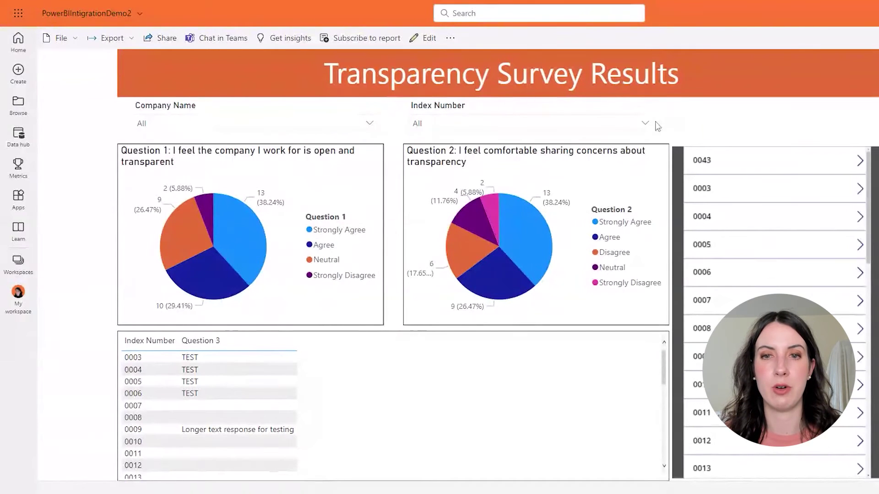
Put the online report in edit mode and choose Edit from the Power Apps visual's options menu
{"action": "left_click", "coordinate": [423, 40]}
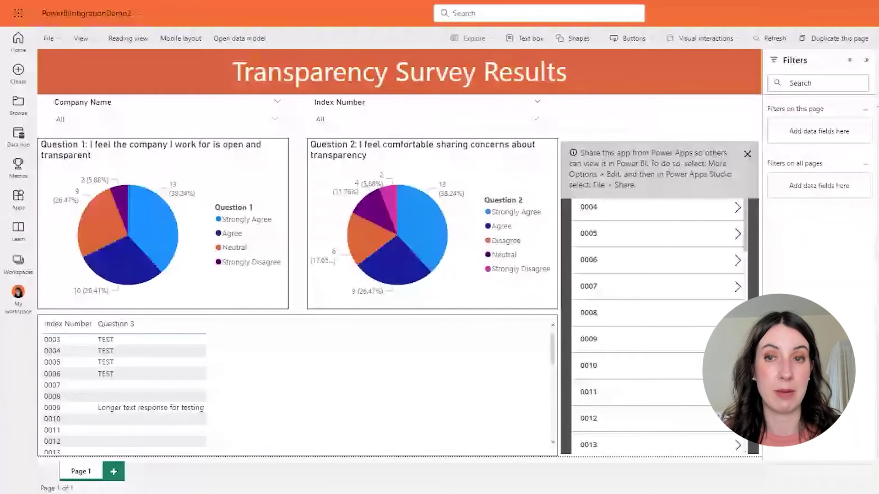
{"action": "left_click", "coordinate": [755, 137]}
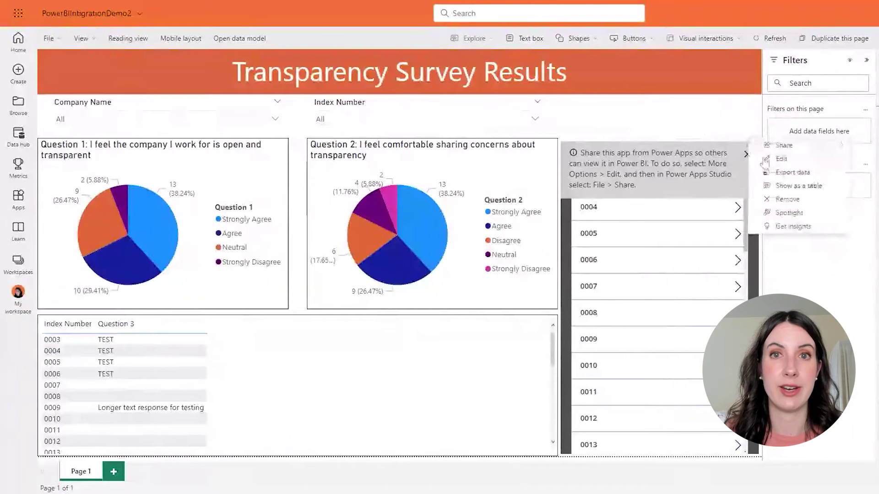
{"action": "left_click", "coordinate": [779, 159]}
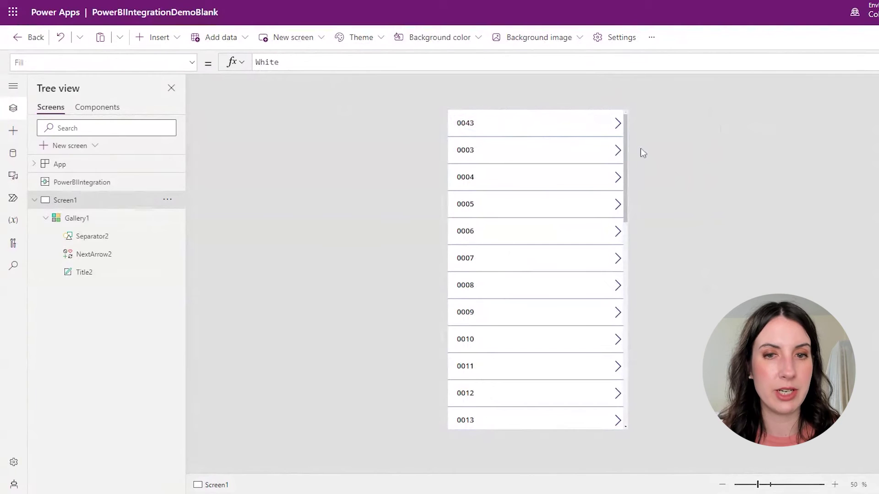
Set Gallery1's Items to Filter(PowerBIIntigrationDemos,'Index Number' in PowerBIIntegration.Data.'Index Number')
{"action": "left_click", "coordinate": [78, 218]}
{"action": "left_click", "coordinate": [377, 63]}
{"action": "key", "text": "ctrl+a"}
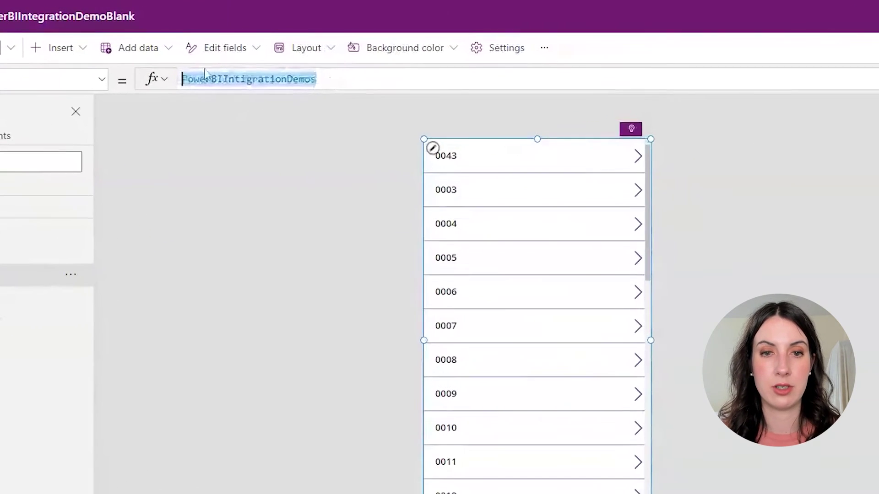
{"action": "type", "text": "Filter("}
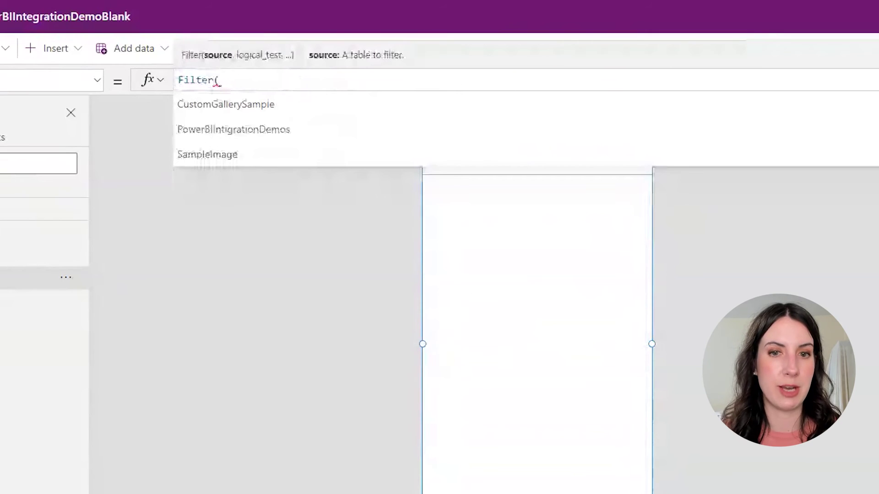
{"action": "left_click", "coordinate": [279, 130]}
{"action": "type", "text": ","}
{"action": "left_click", "coordinate": [369, 166]}
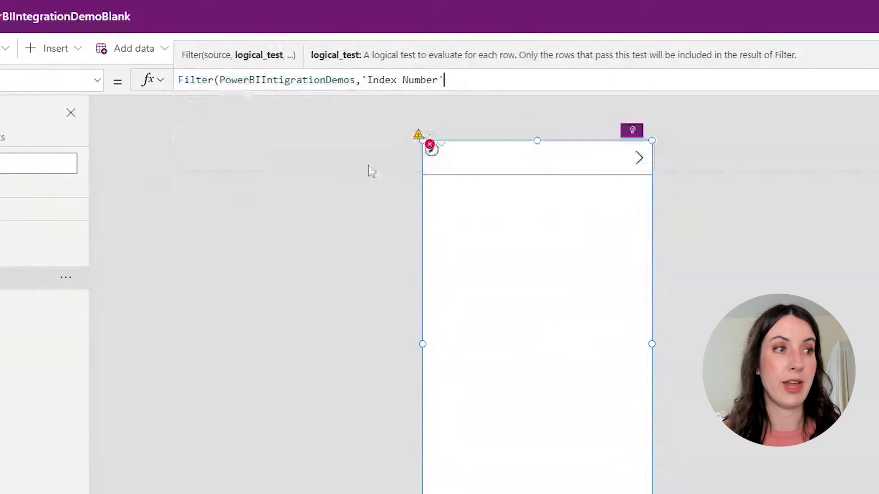
{"action": "type", "text": ","}
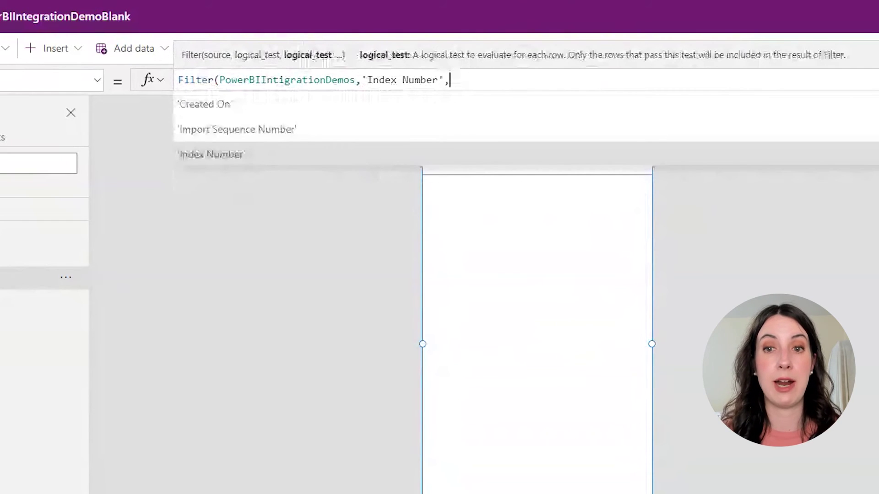
{"action": "key", "text": "BackSpace"}
{"action": "type", "text": "in "}
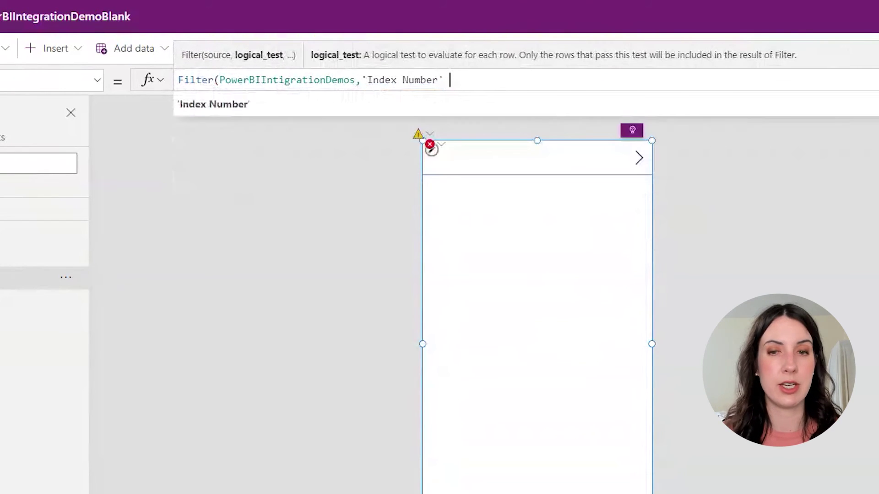
{"action": "type", "text": "powe"}
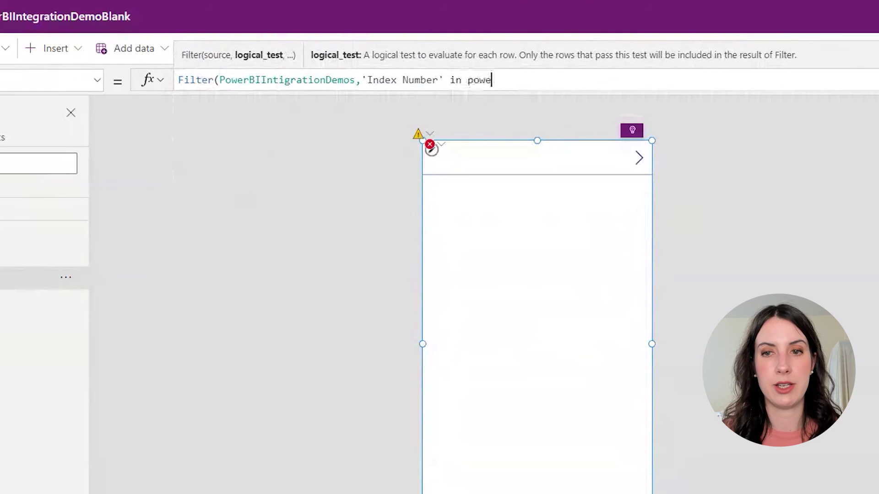
{"action": "type", "text": "rbiin"}
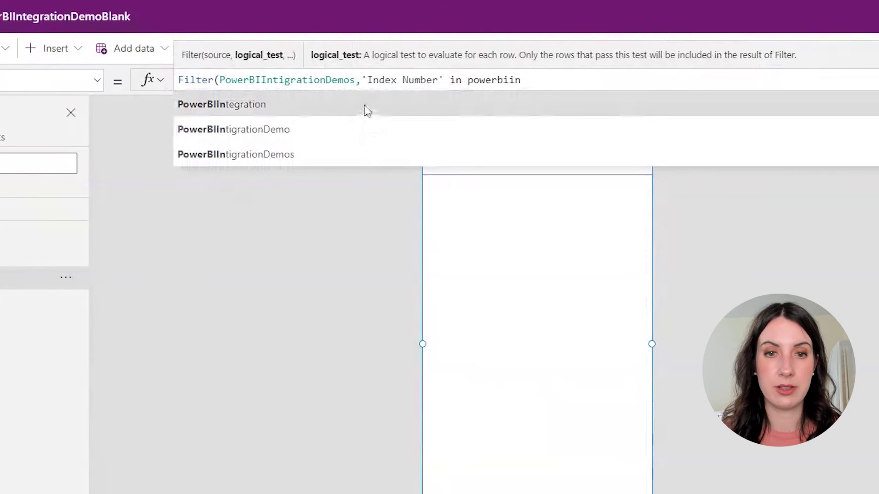
{"action": "left_click", "coordinate": [363, 108]}
{"action": "type", "text": ".Data.'Index Number')"}
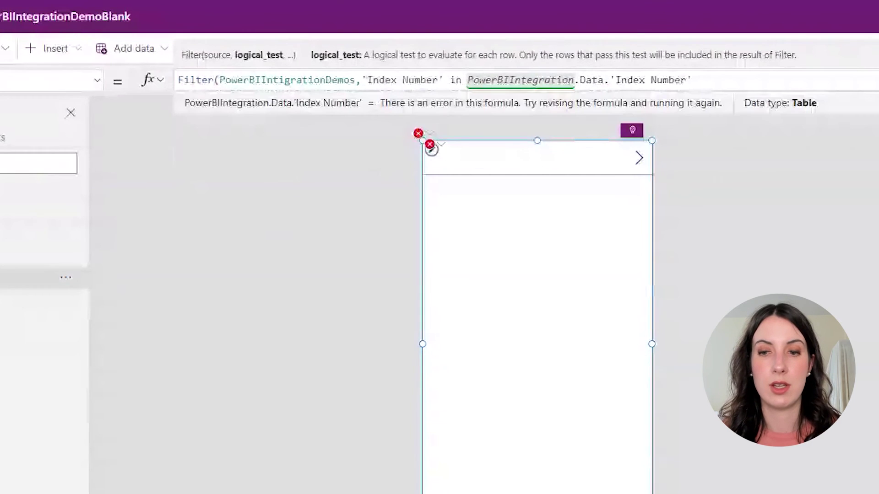
{"action": "key", "text": "shift+Return"}
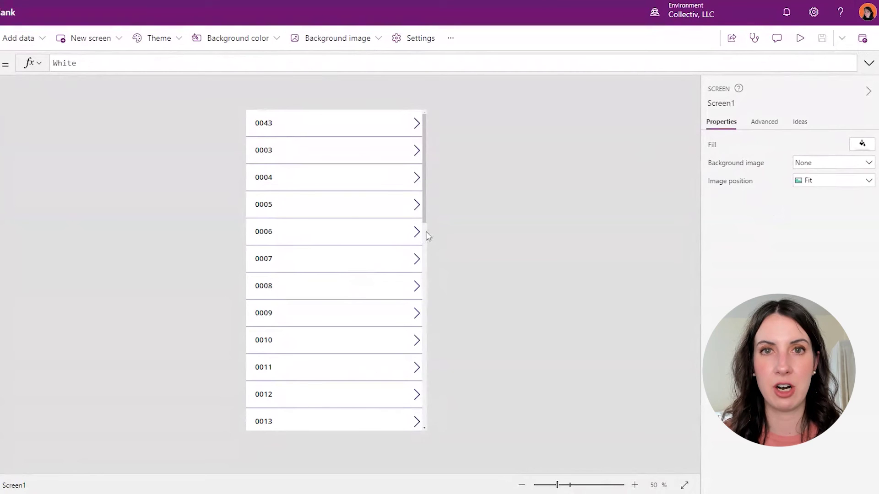
Publish this version of the PowerBIIntegrationDemoBlank app
{"action": "left_click", "coordinate": [863, 38]}
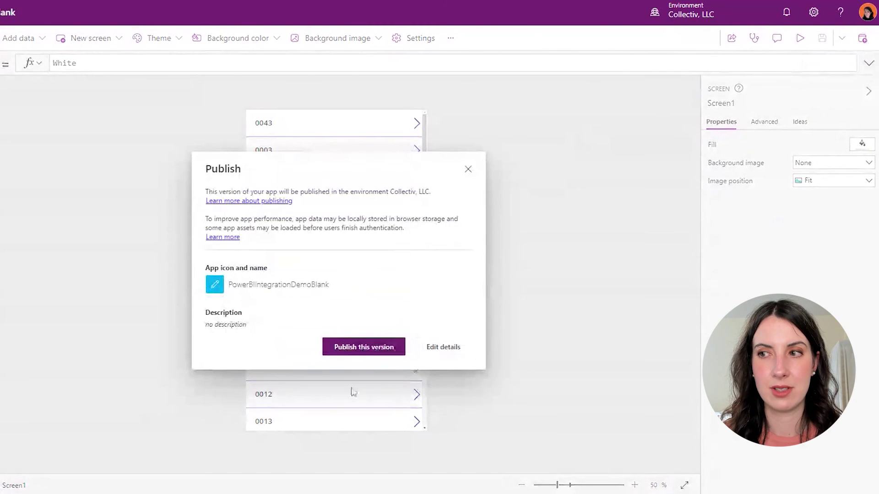
{"action": "left_click", "coordinate": [378, 348]}
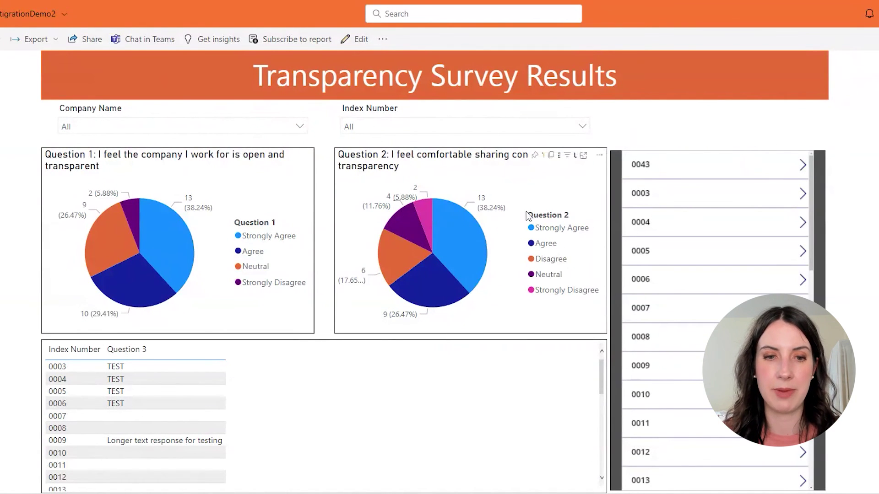
Cross-filter the report by Question 2's Strongly Disagree slice, leaving entries 0009 and 0029
{"action": "left_click", "coordinate": [425, 228]}
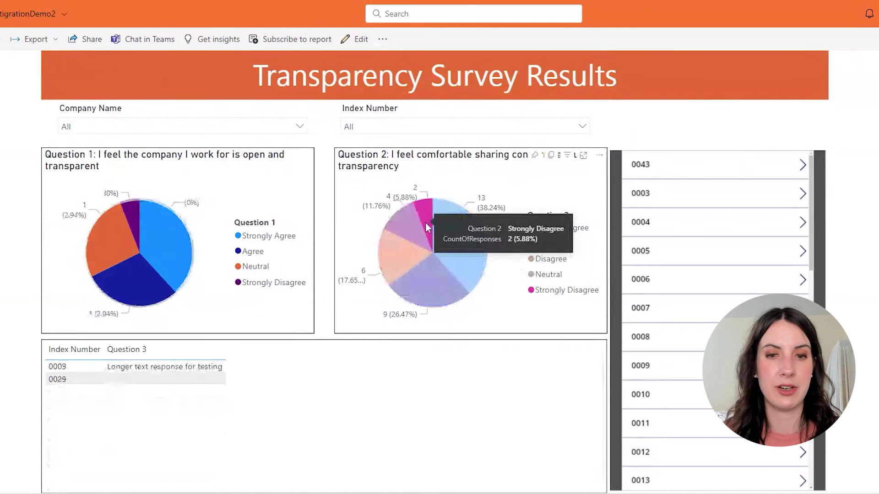